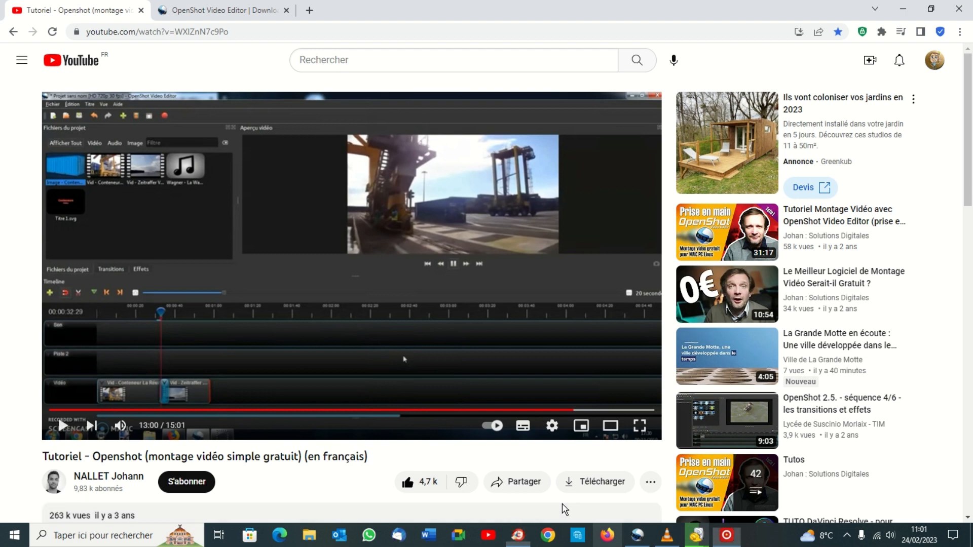
# Step: Switch to VLC and play Projet sans nom 2.mp4, jumping between its ocean, snowy forest and dandelion scenes
pyautogui.hotkey('alt', 'Tab')
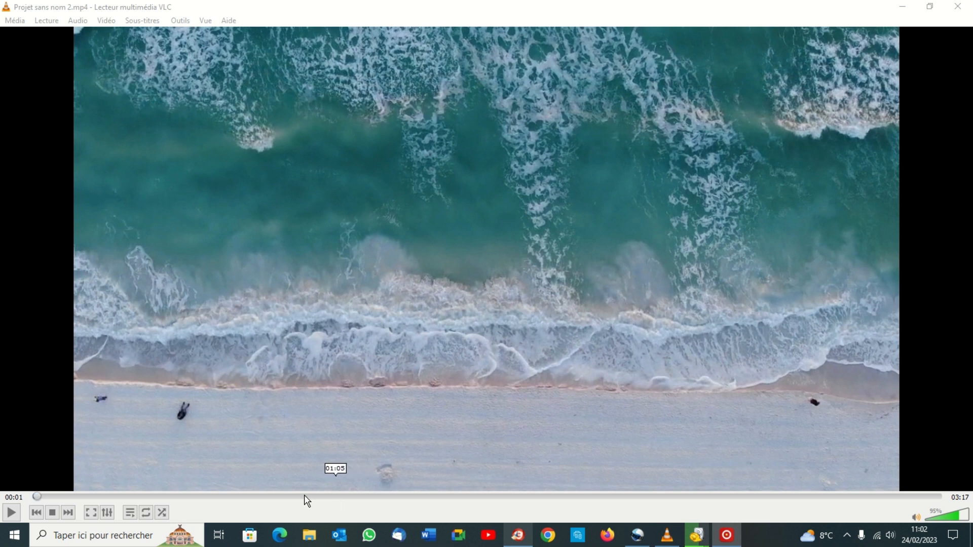
pyautogui.click(14, 513)
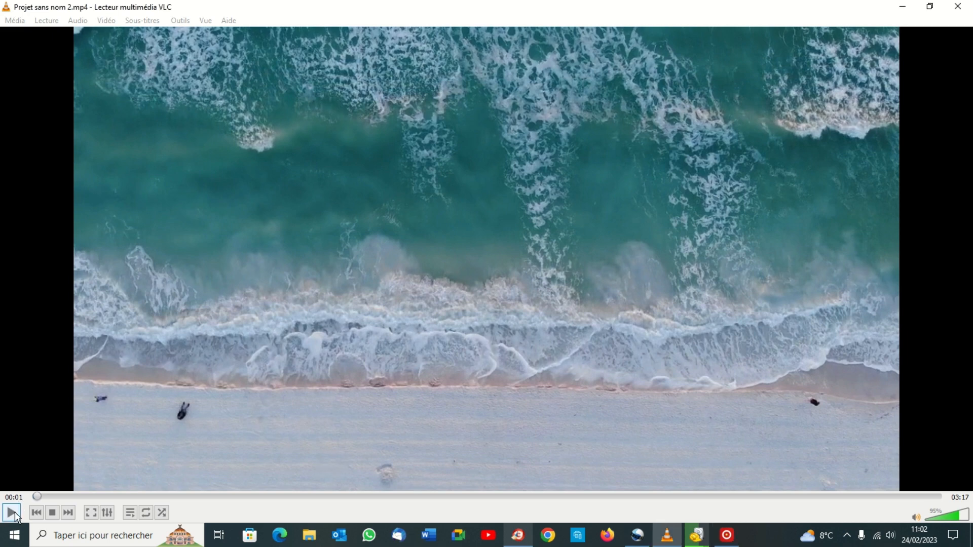
pyautogui.click(12, 513)
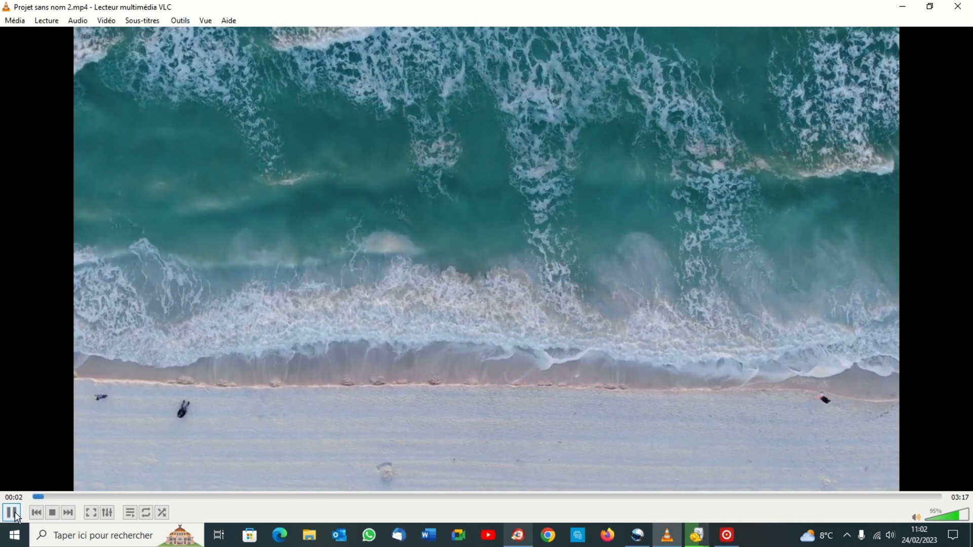
pyautogui.click(265, 497)
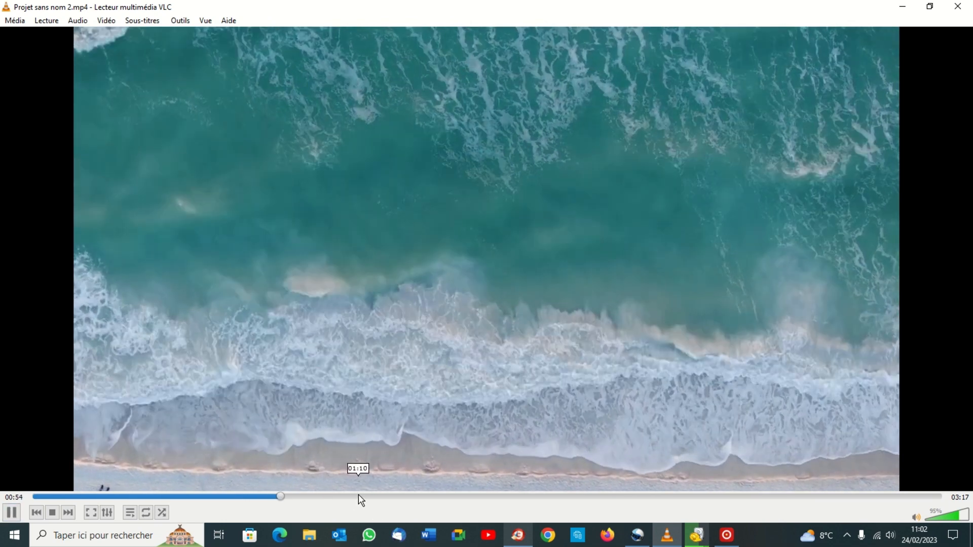
pyautogui.click(358, 498)
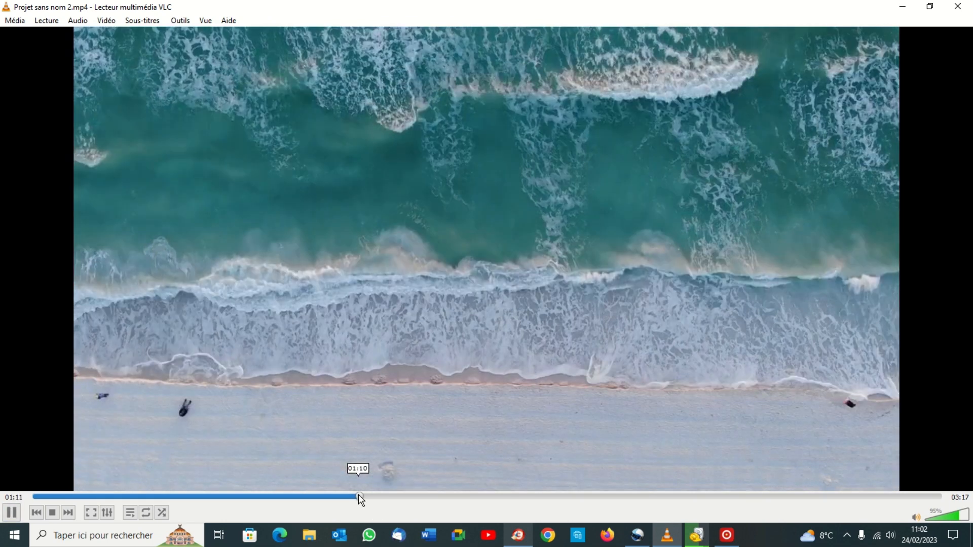
pyautogui.click(393, 499)
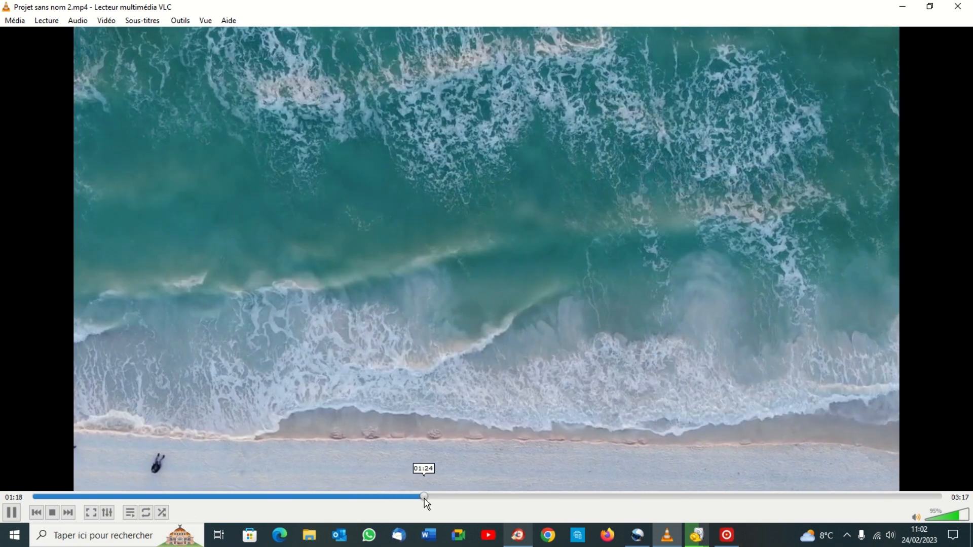
pyautogui.click(425, 500)
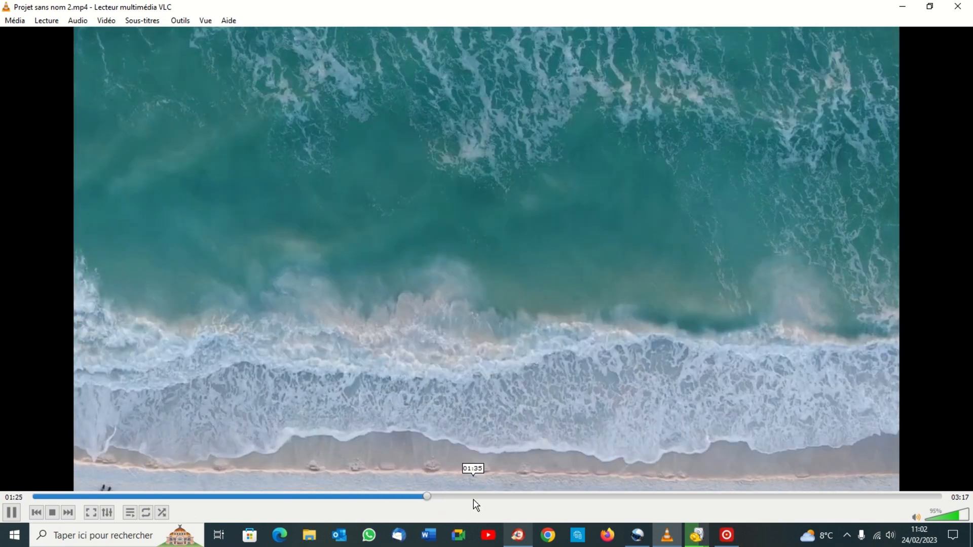
pyautogui.click(495, 499)
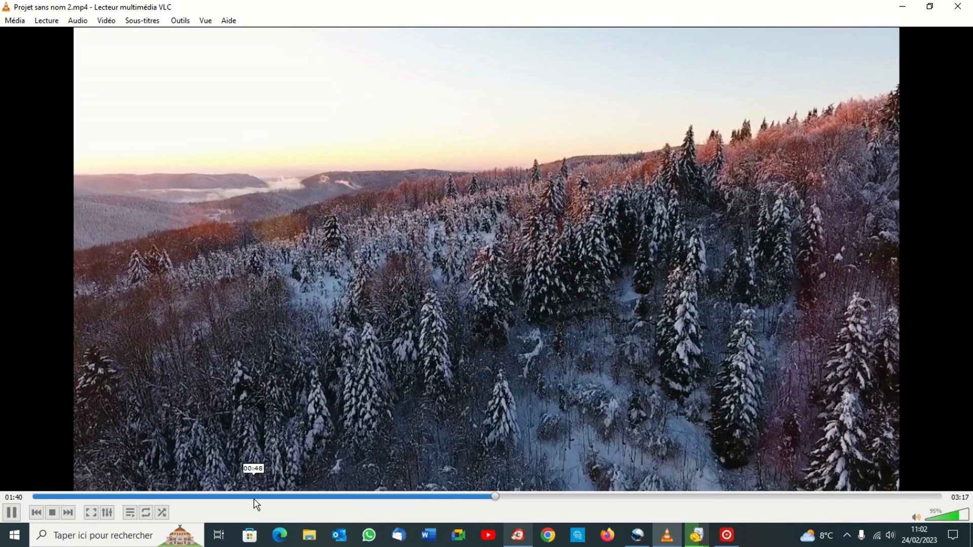
pyautogui.click(205, 499)
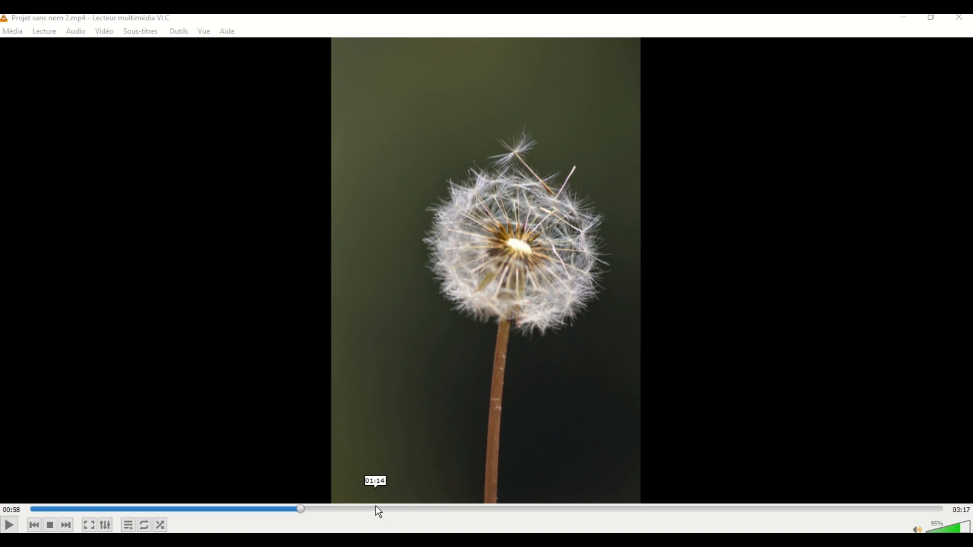
# Step: Resume the video, jump ahead to the snowy forest scene and pause it at 01:47
pyautogui.click(17, 528)
pyautogui.click(506, 509)
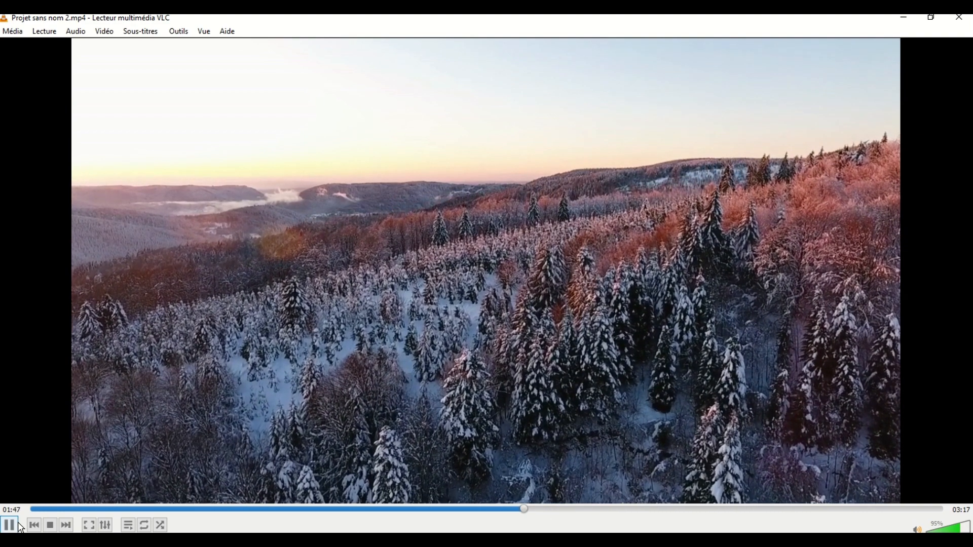
pyautogui.click(9, 525)
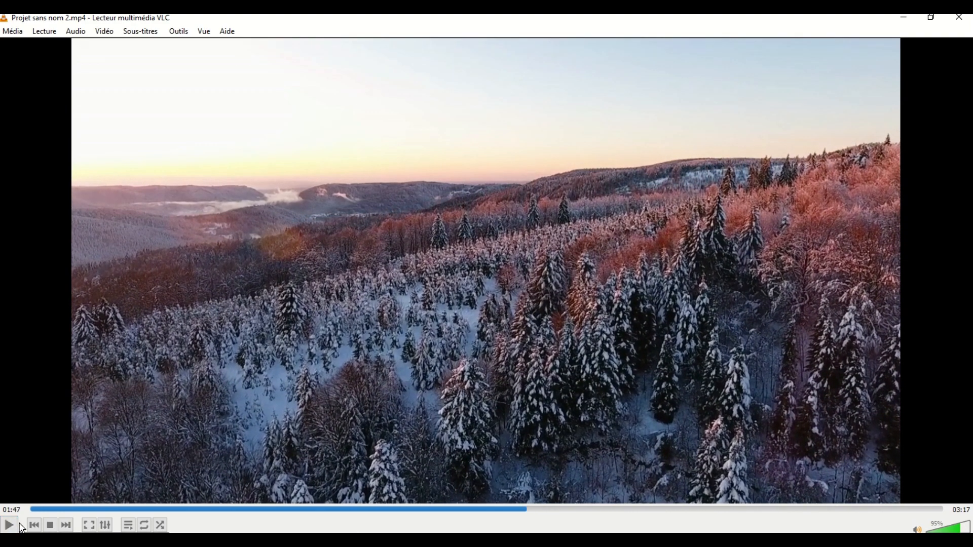
# Step: Switch to OpenShot Video Editor and select ocean-65560.mp4 in the project files
pyautogui.click(640, 533)
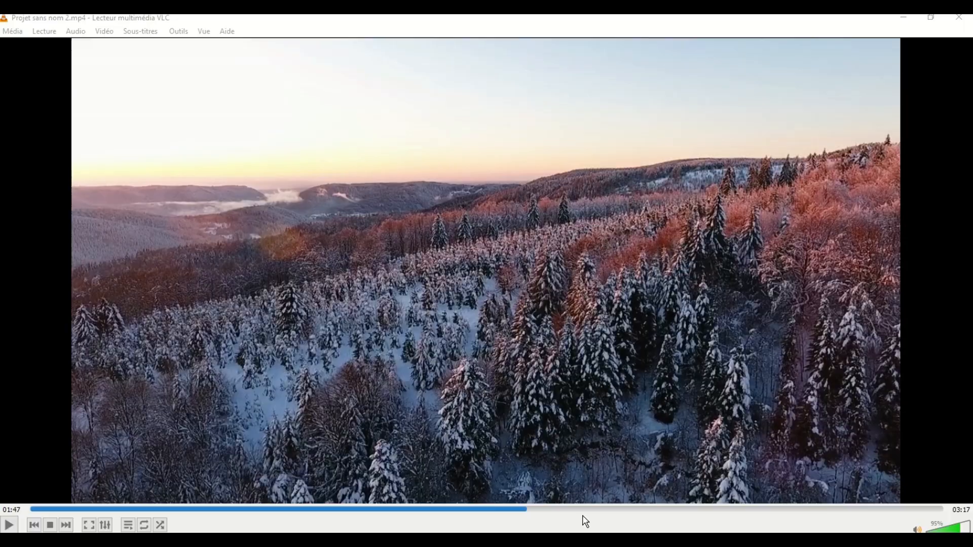
pyautogui.click(562, 532)
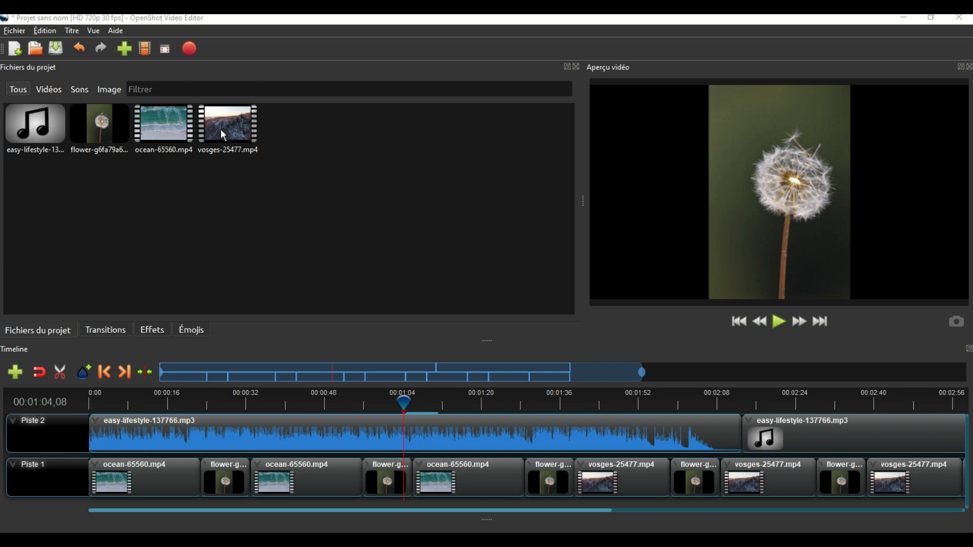
pyautogui.click(167, 129)
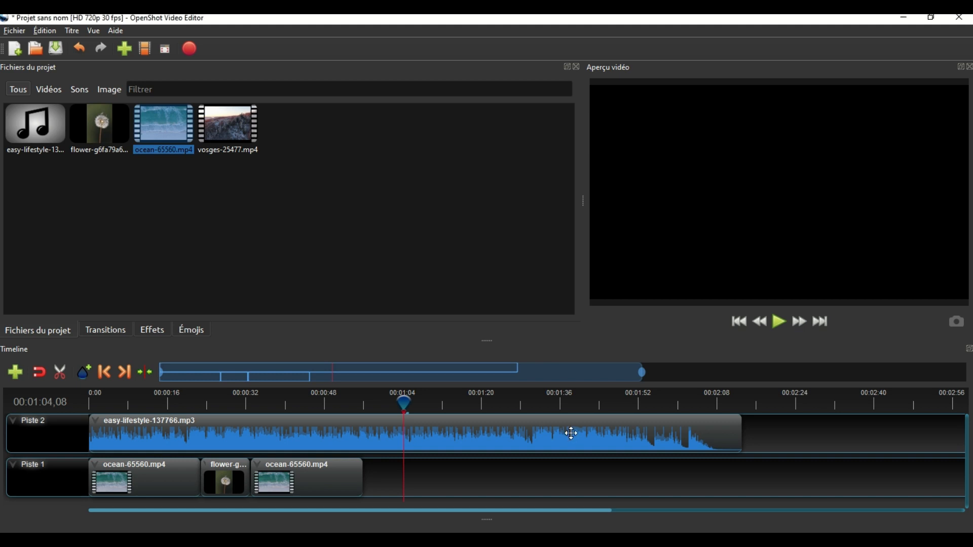
# Step: Trim the end of easy-lifestyle-137766.mp3 on Piste 2 so the music lasts about 54 seconds
pyautogui.click(740, 431)
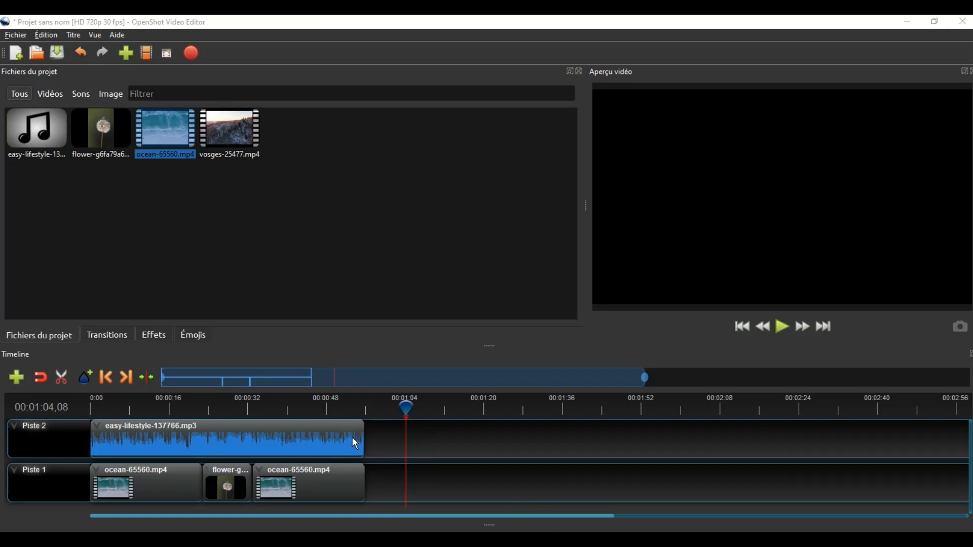
pyautogui.moveTo(360, 437); pyautogui.dragTo(362, 438)
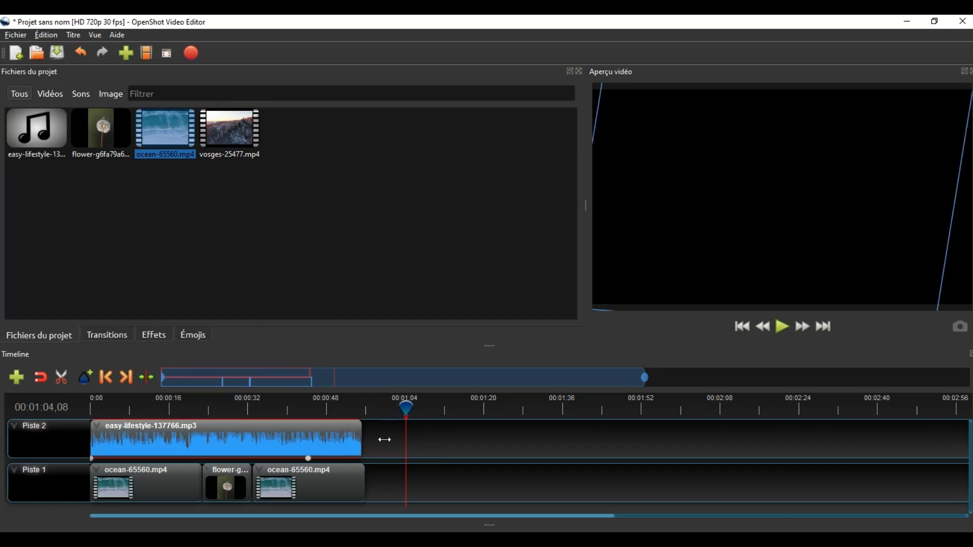
pyautogui.moveTo(385, 439); pyautogui.dragTo(358, 440)
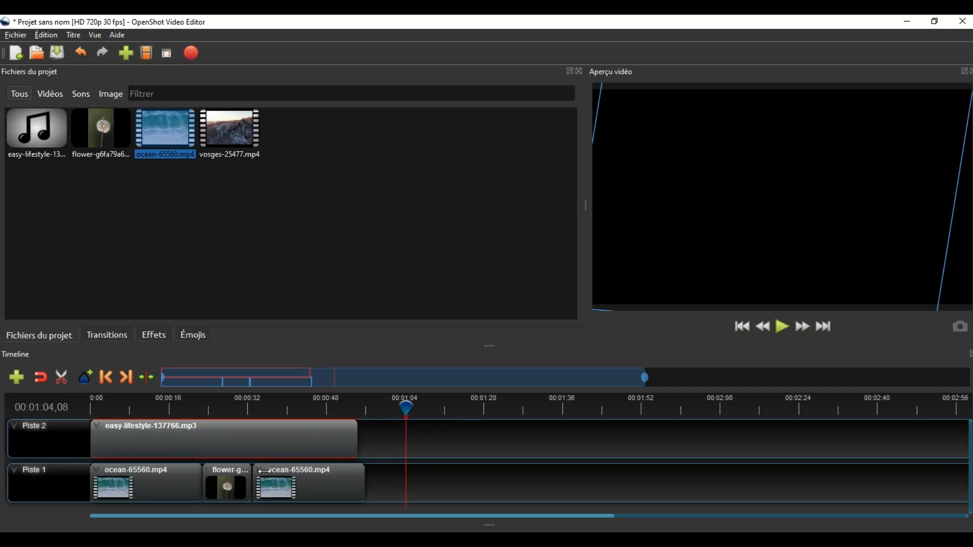
# Step: Trim the start of the second ocean-65560.mp4 clip on Piste 1 so it begins at about 00:00:47
pyautogui.click(220, 483)
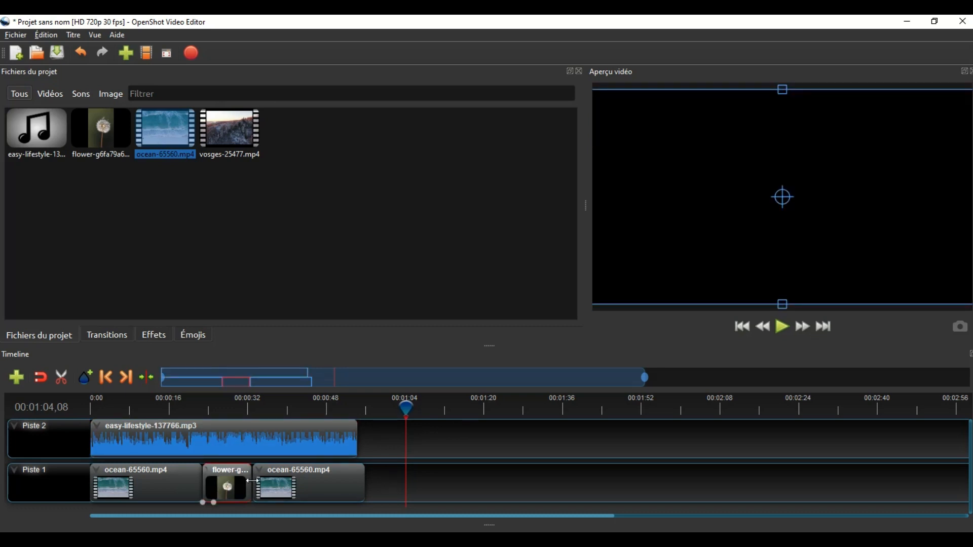
pyautogui.moveTo(250, 481); pyautogui.dragTo(323, 481)
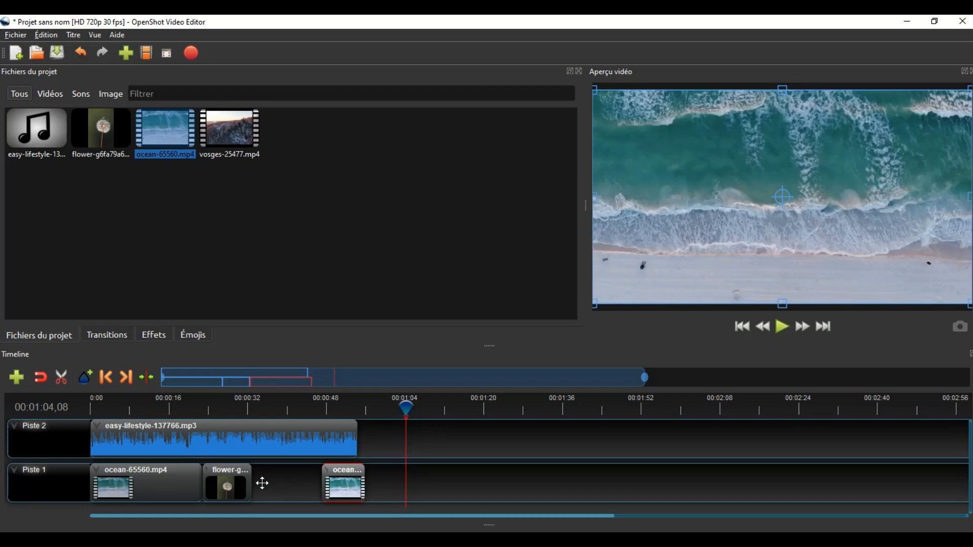
pyautogui.moveTo(272, 483); pyautogui.dragTo(240, 484)
# Step: Extend the flower image clip on Piste 1 to about 15 seconds and place it directly after the first ocean clip
pyautogui.click(250, 484)
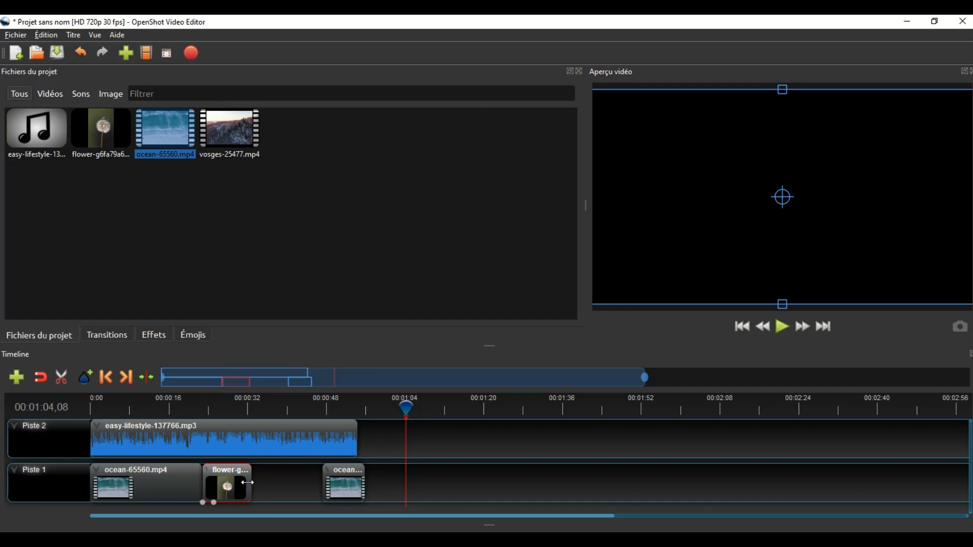
pyautogui.moveTo(265, 482); pyautogui.dragTo(273, 482)
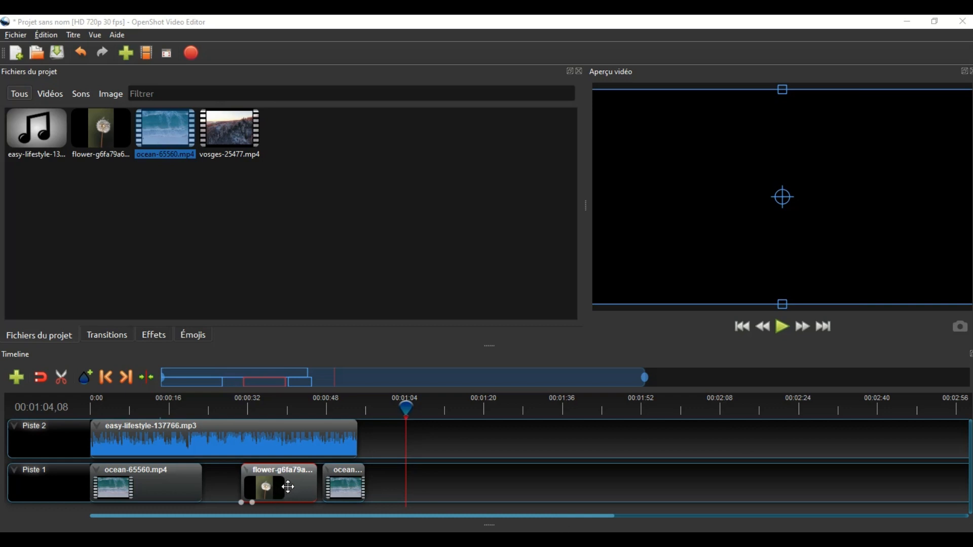
pyautogui.moveTo(289, 487); pyautogui.dragTo(252, 487)
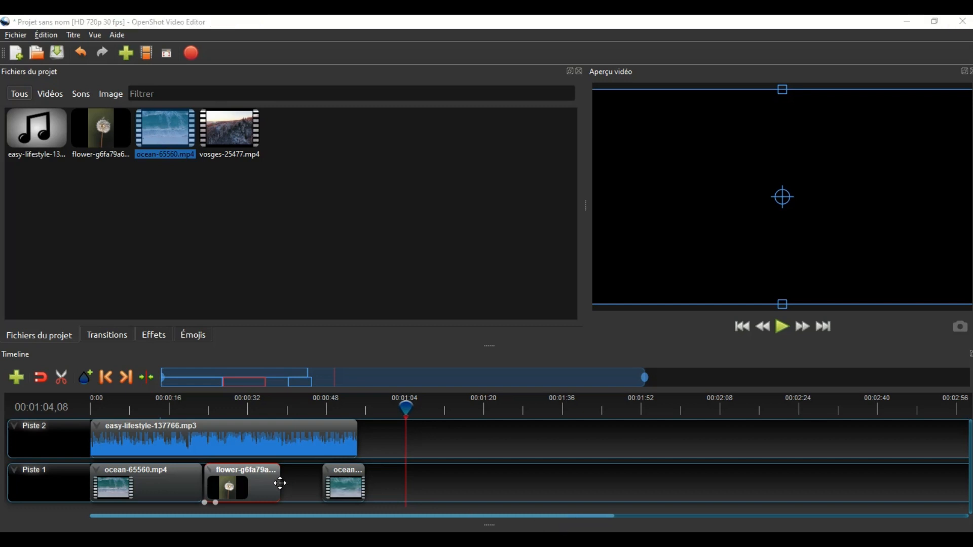
# Step: Set the flower image clip's end (Fin) property to 60 and close its properties
pyautogui.rightClick(244, 486)
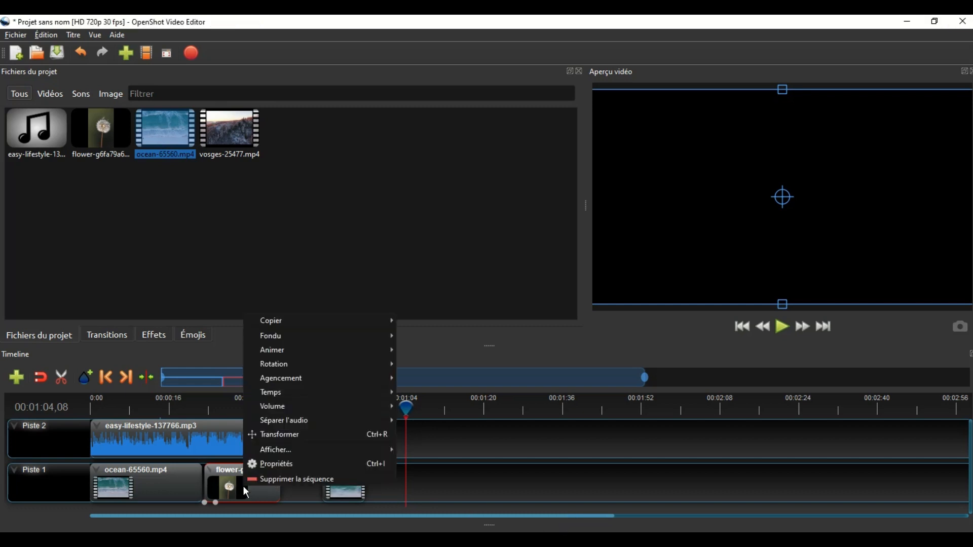
pyautogui.click(283, 465)
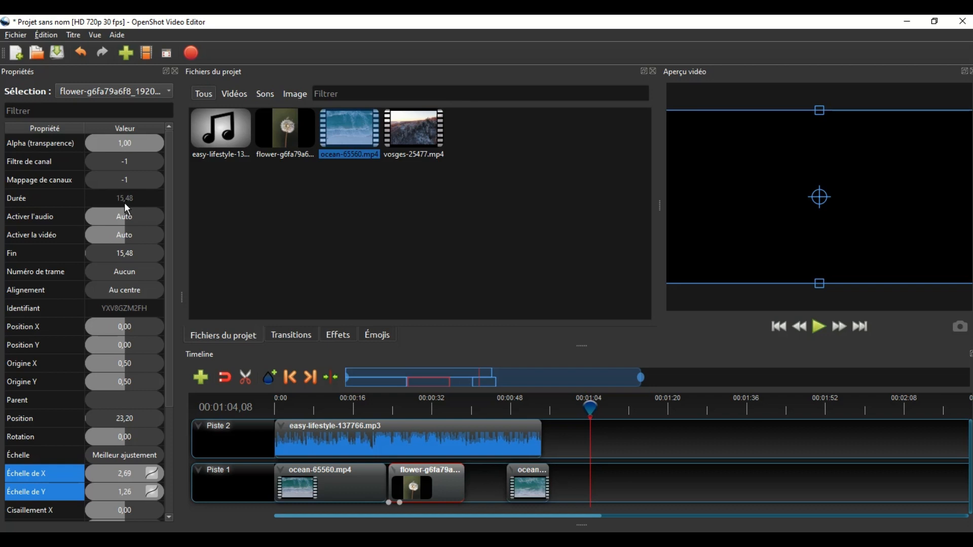
pyautogui.click(132, 256)
pyautogui.doubleClick(132, 253)
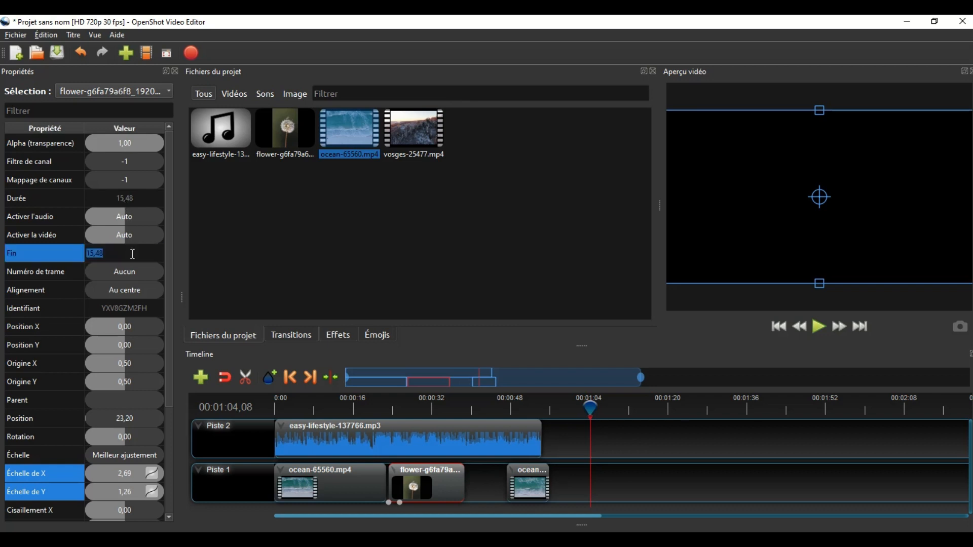
pyautogui.doubleClick(132, 254)
pyautogui.moveTo(134, 254); pyautogui.dragTo(86, 257)
pyautogui.write('60')
pyautogui.click(219, 243)
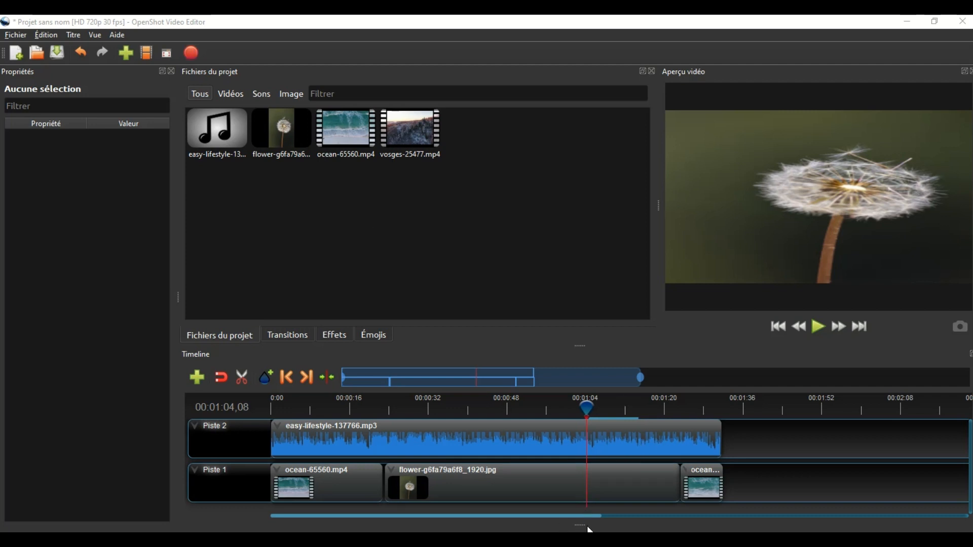
pyautogui.click(162, 71)
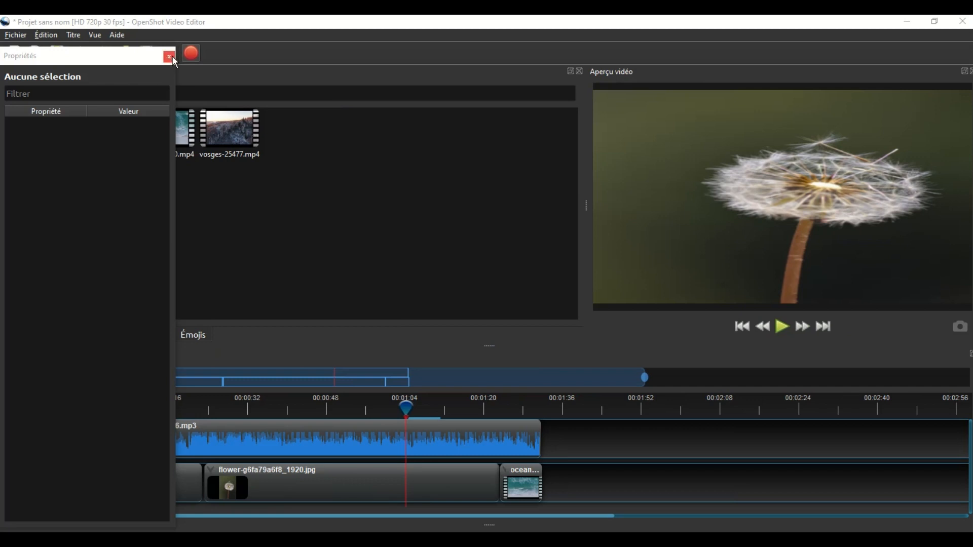
pyautogui.click(173, 58)
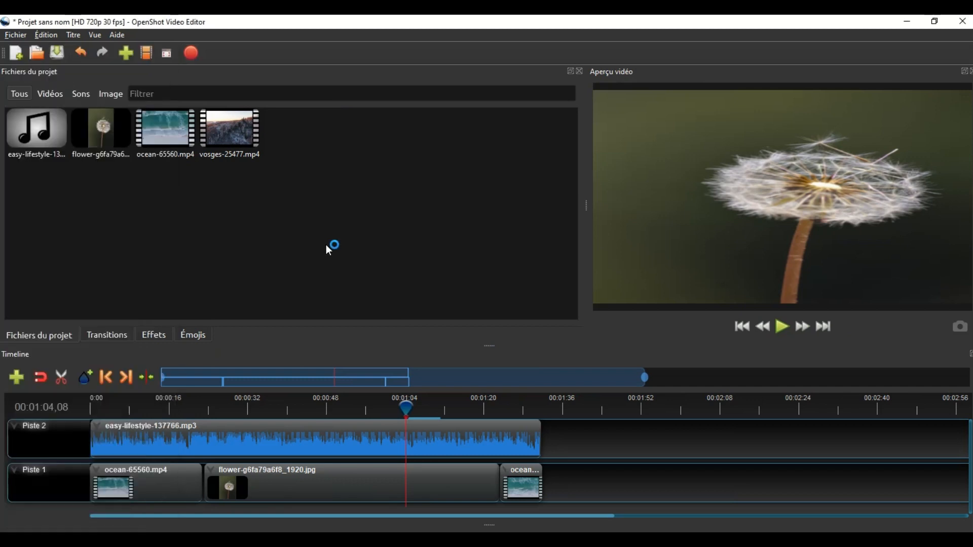